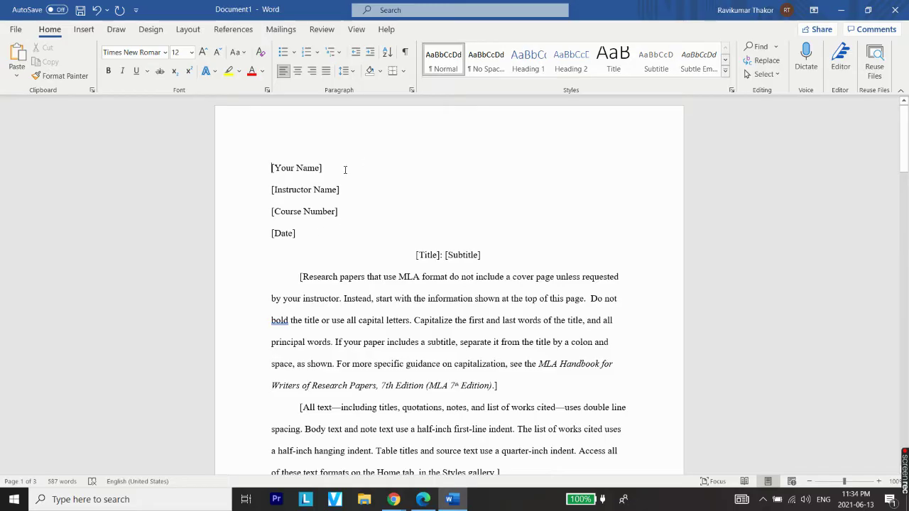
Step: Look through the whole MLA paper template, from the heading block to the works cited list and back
scroll(395, 325, "down", 15)
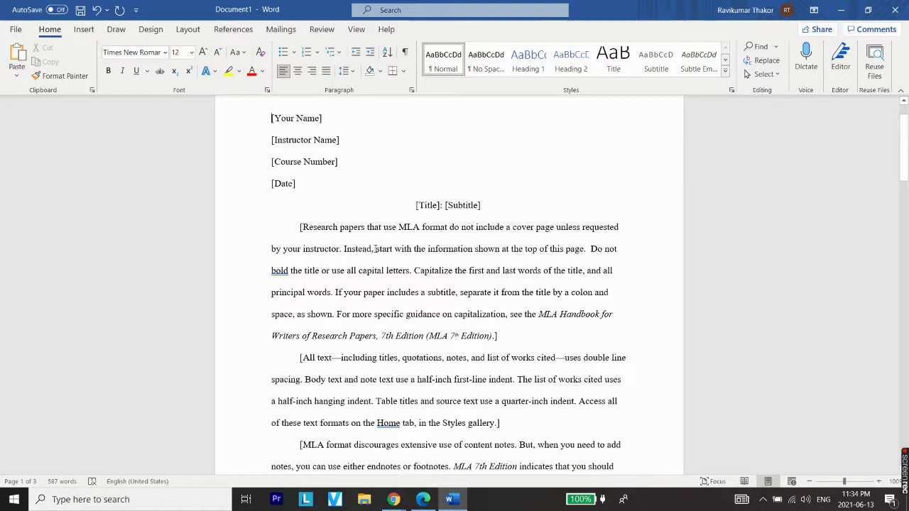
scroll(422, 378, "down", 20)
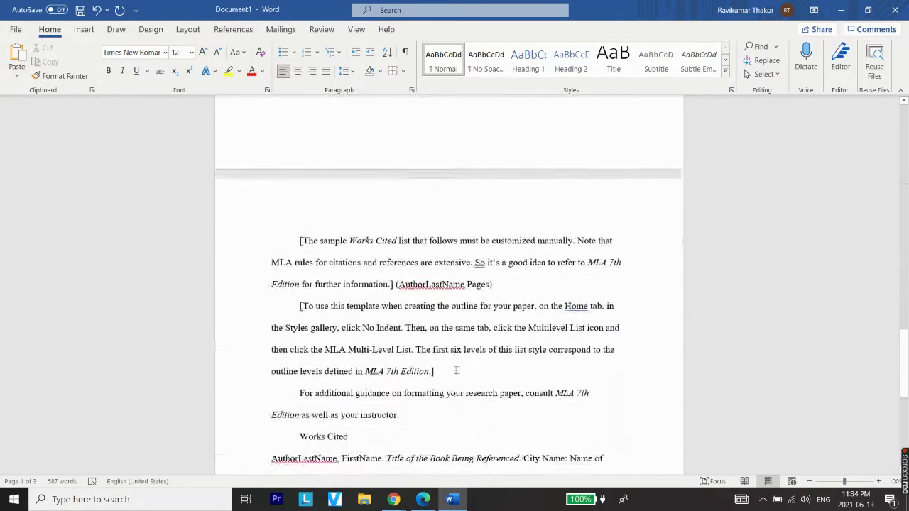
scroll(552, 400, "up", 20)
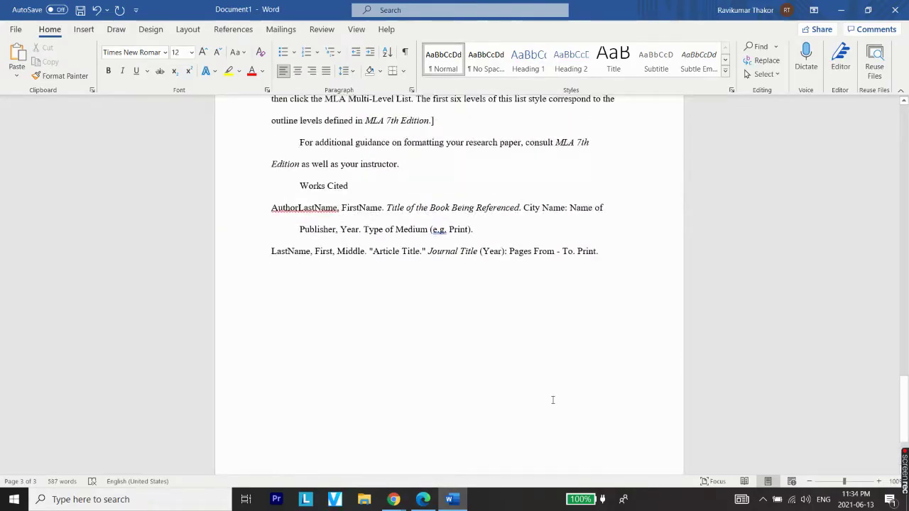
scroll(593, 361, "up", 20)
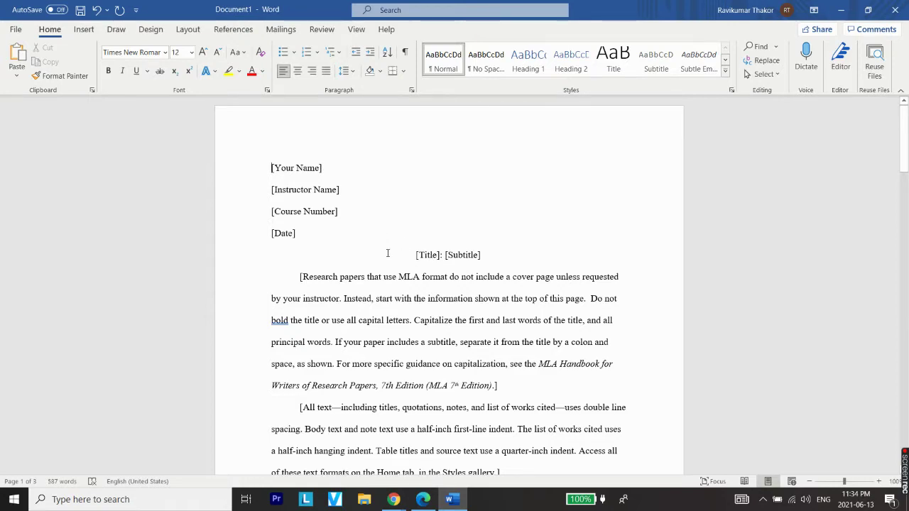
scroll(344, 200, "down", 3)
scroll(337, 213, "up", 3)
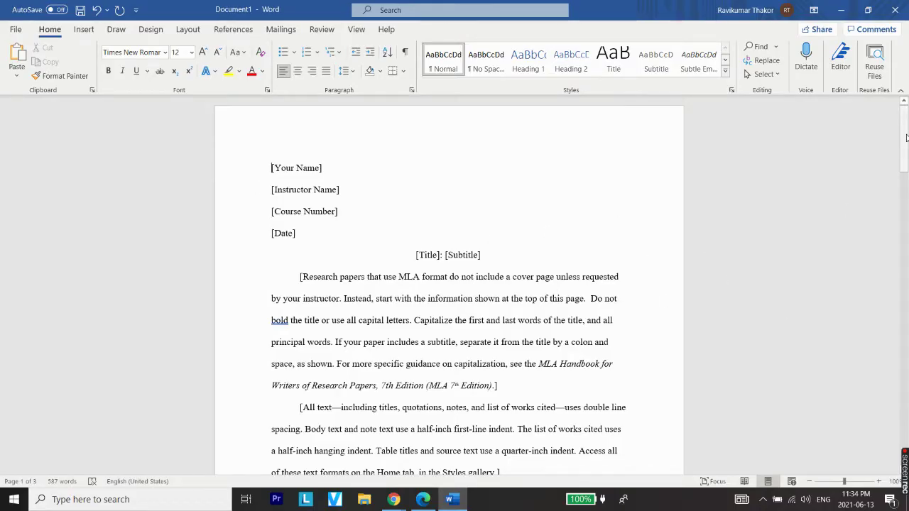
left_click_drag(905, 137, 896, 107)
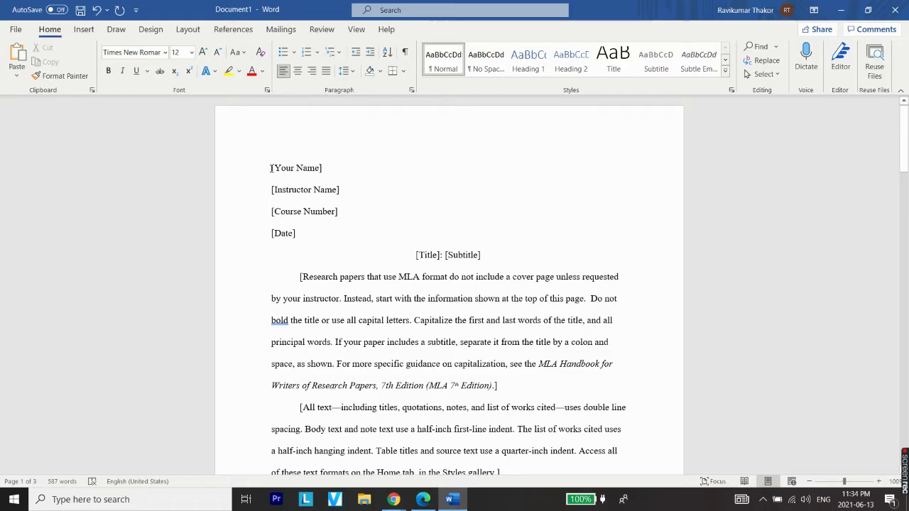
Step: Insert a Next Page section break before the [Your Name] line to create a blank cover page
left_click(188, 29)
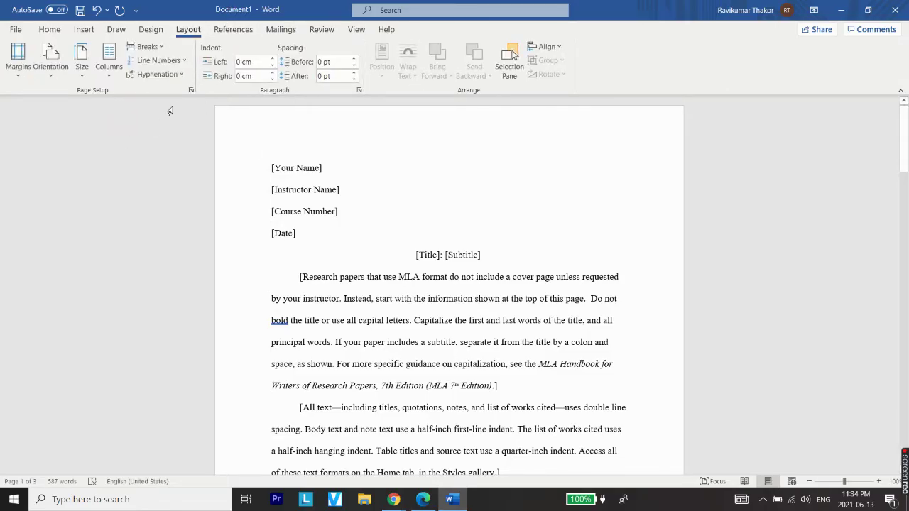
left_click(148, 47)
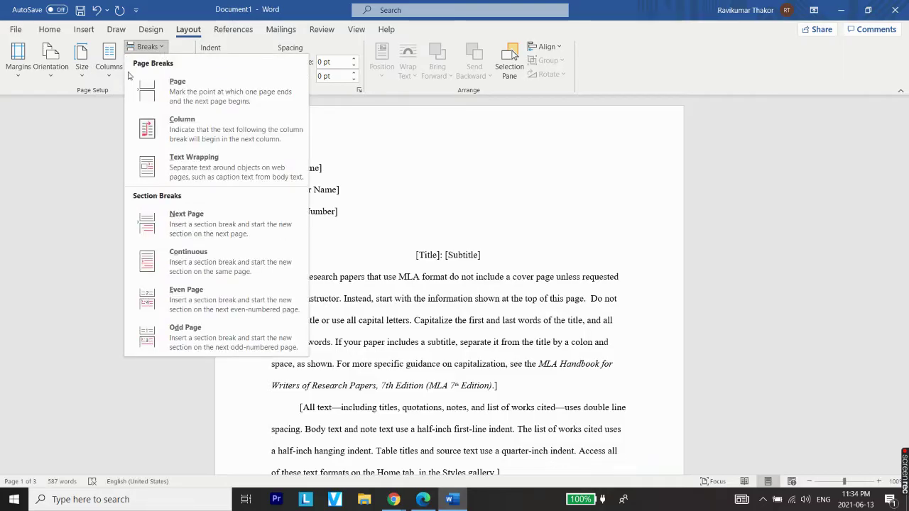
left_click(201, 235)
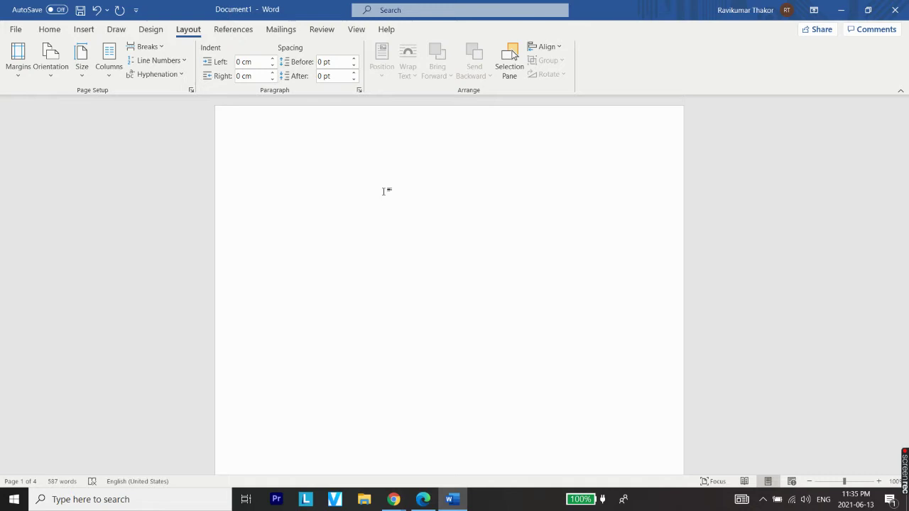
Step: Enter the labels "Name:", "Date:" and "Submitted To:" on the cover page, separated by blank lines
type("Name:")
key("Return")
type("D")
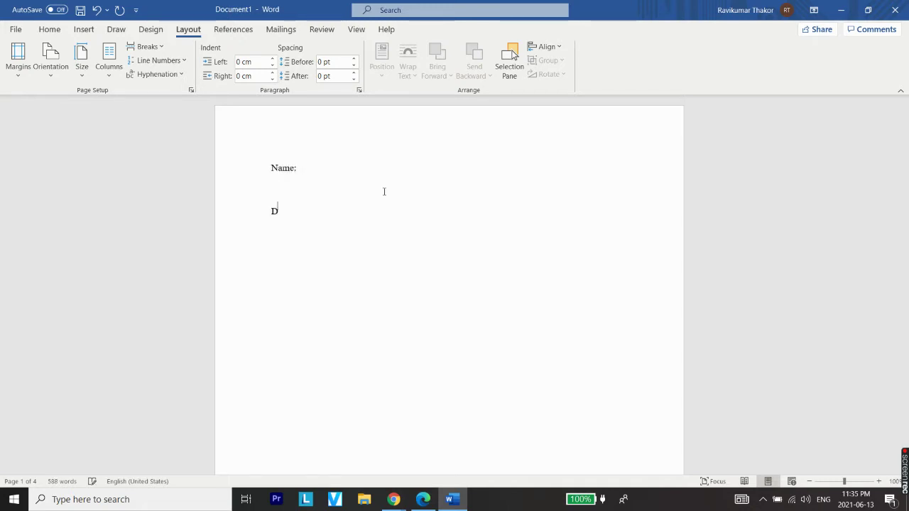
type("ate:")
key("Return")
key("Return")
type("Submitted To:")
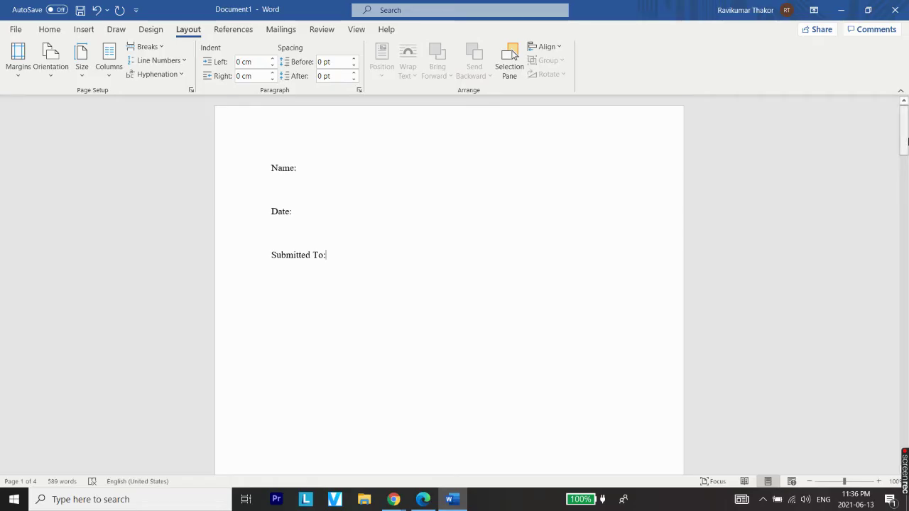
Step: Add a Plain Number 1 page number at the bottom of the page from the cover page's footer, and leave footer editing
left_click_drag(907, 140, 907, 197)
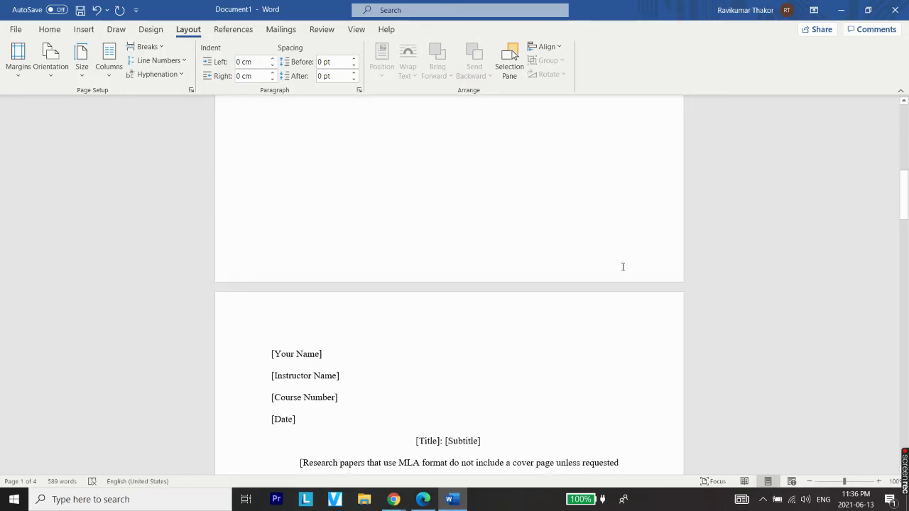
double_click(622, 267)
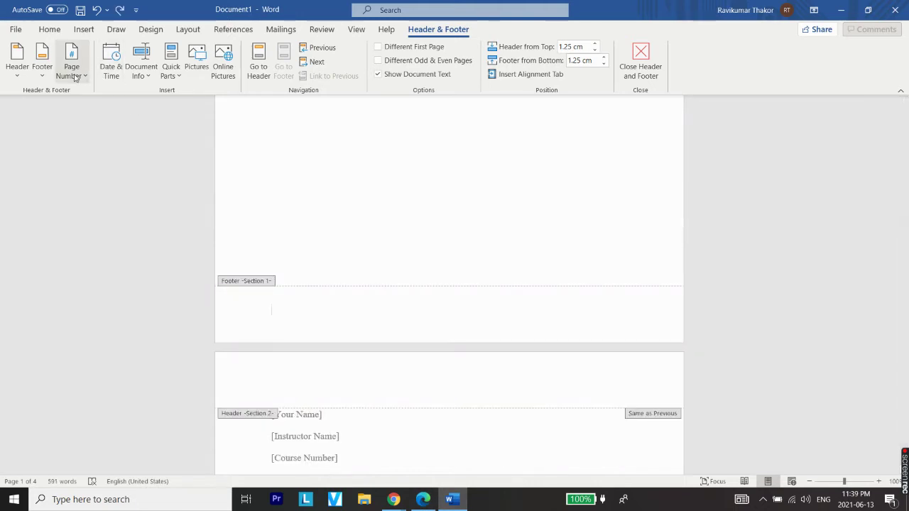
left_click(74, 77)
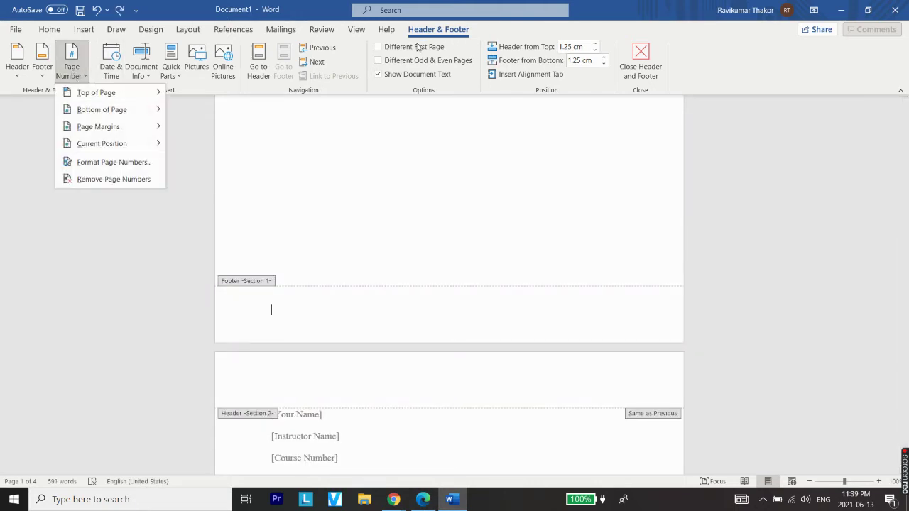
mouse_move(82, 94)
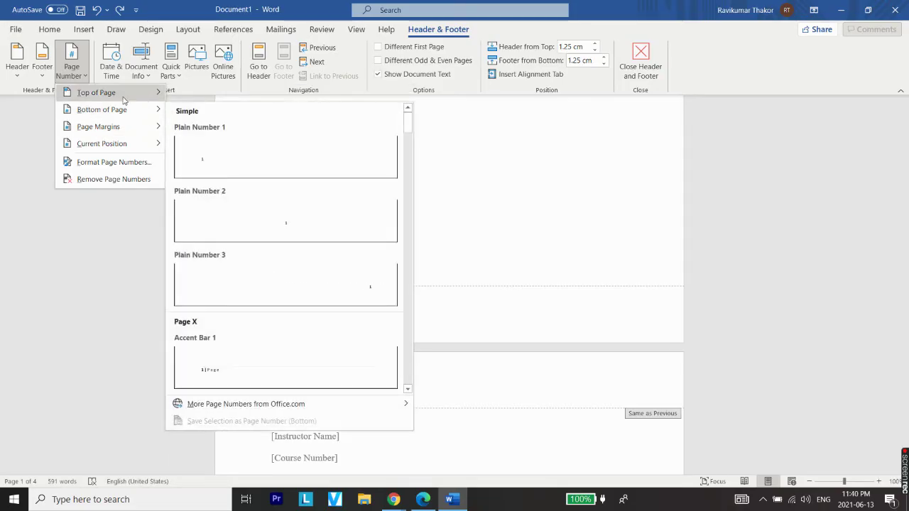
mouse_move(123, 111)
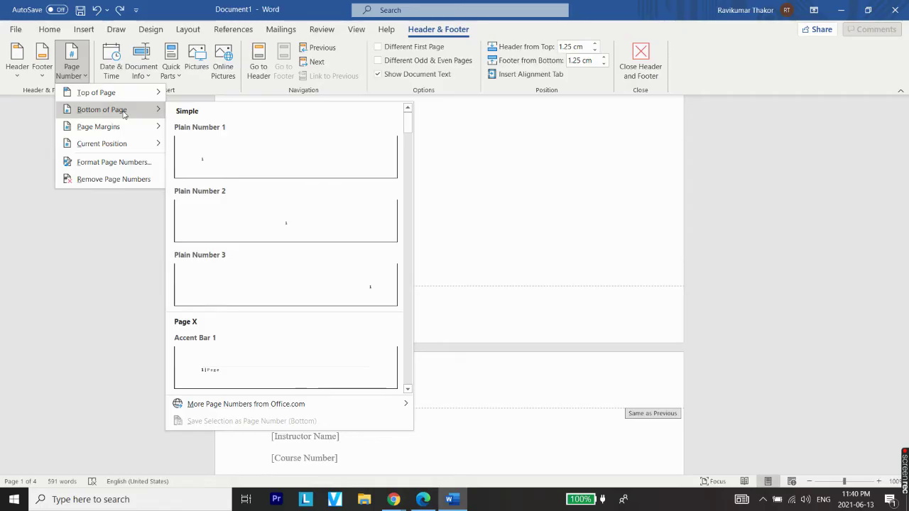
left_click(223, 159)
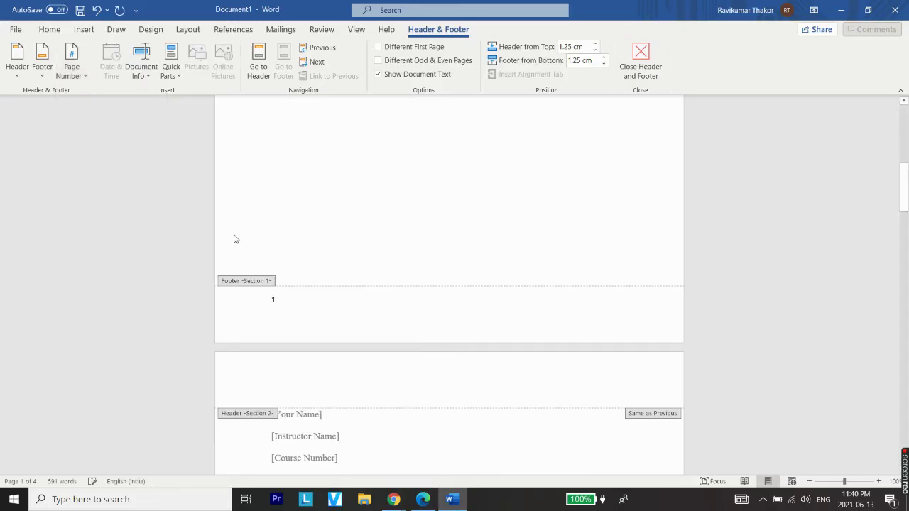
left_click(639, 62)
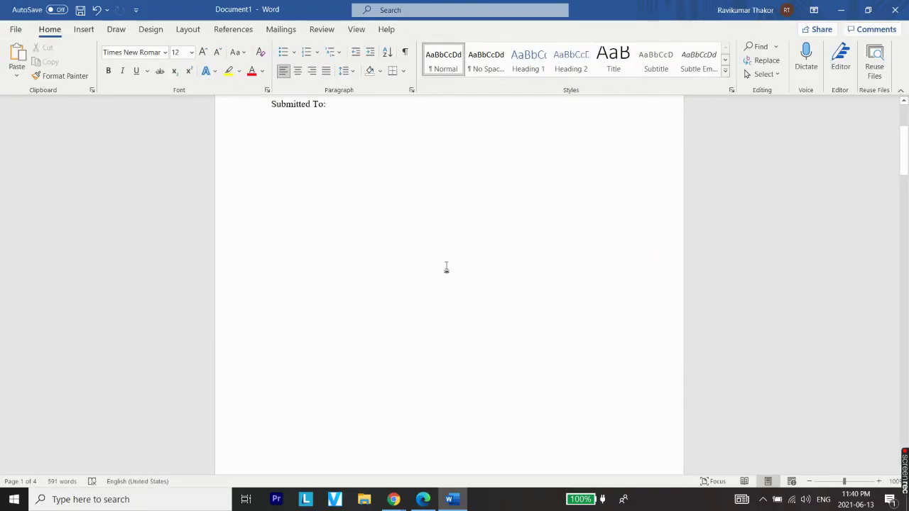
Step: Check the footer page numbers on every page from the cover page to the last page
scroll(362, 253, "up", 3)
scroll(373, 245, "down", 6)
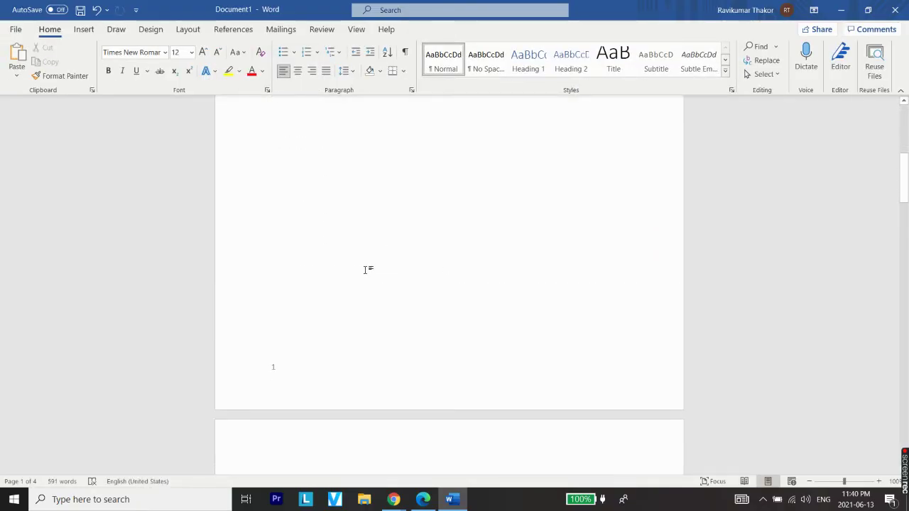
scroll(364, 270, "down", 3)
scroll(281, 224, "down", 3)
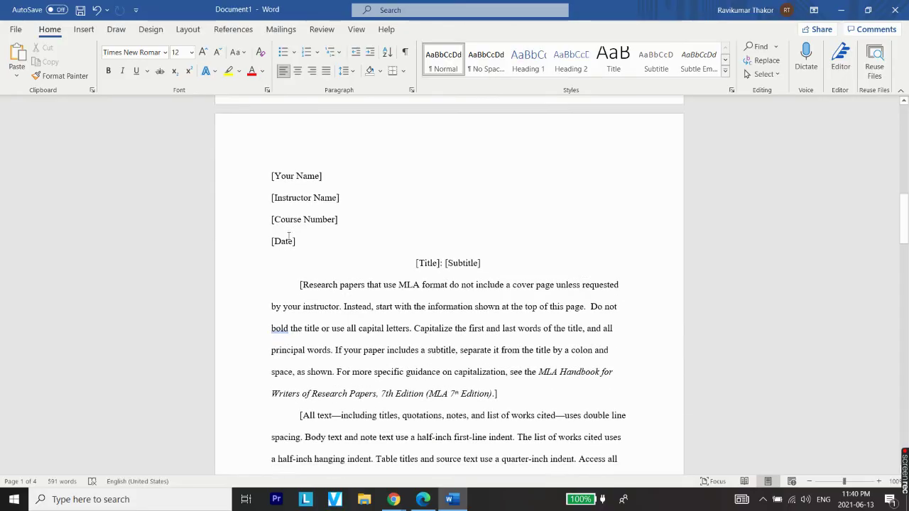
scroll(289, 237, "down", 15)
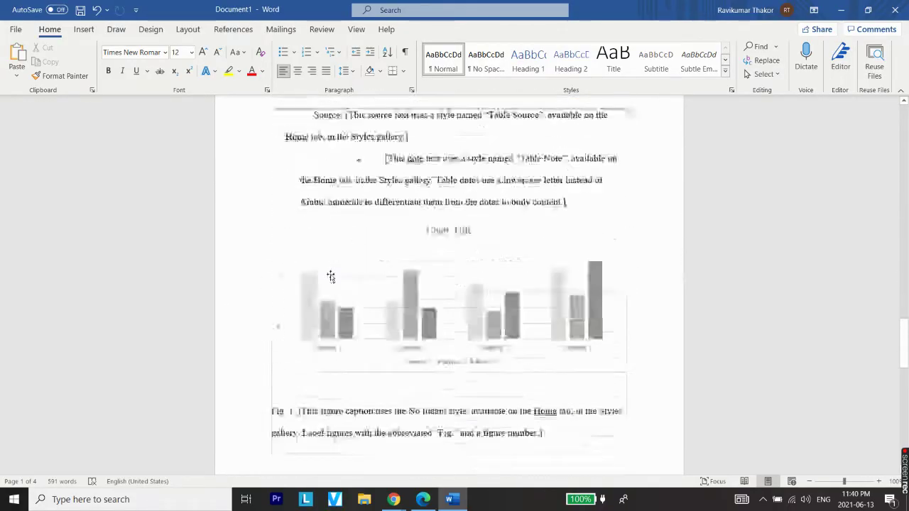
scroll(330, 276, "down", 8)
scroll(360, 327, "up", 3)
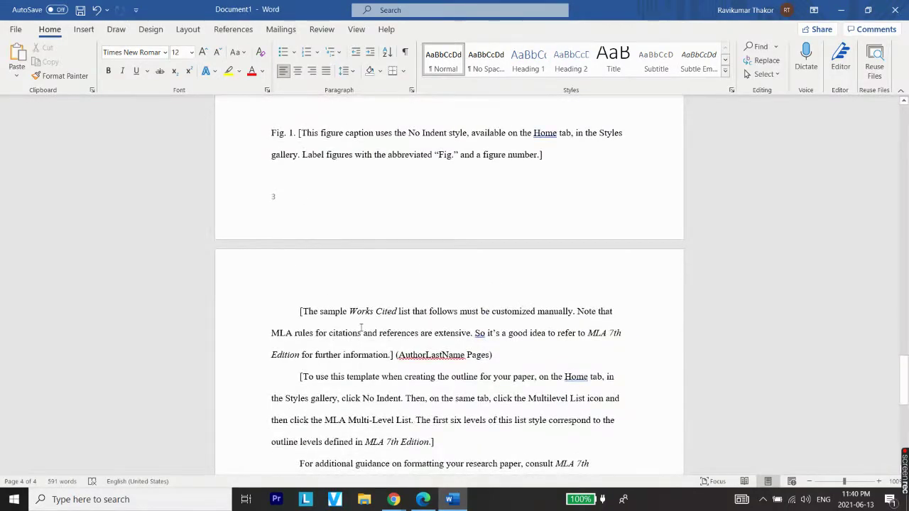
scroll(360, 327, "up", 10)
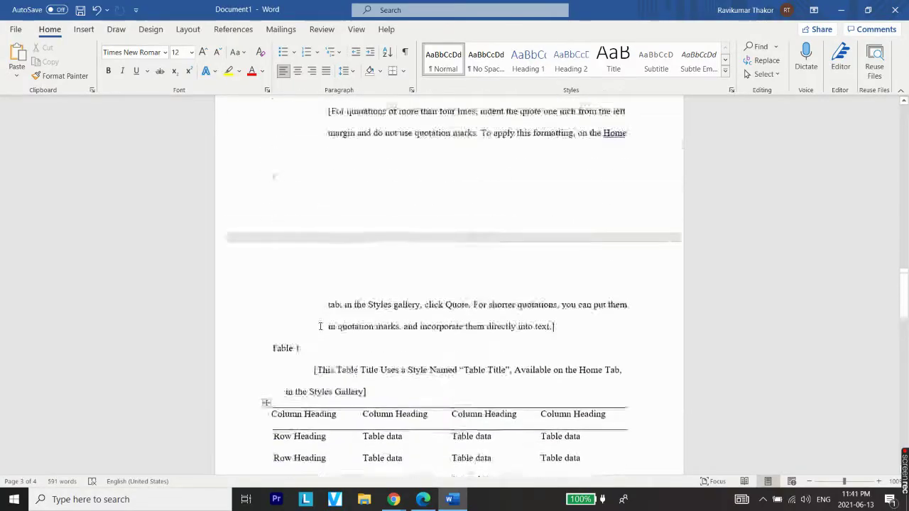
scroll(321, 326, "up", 15)
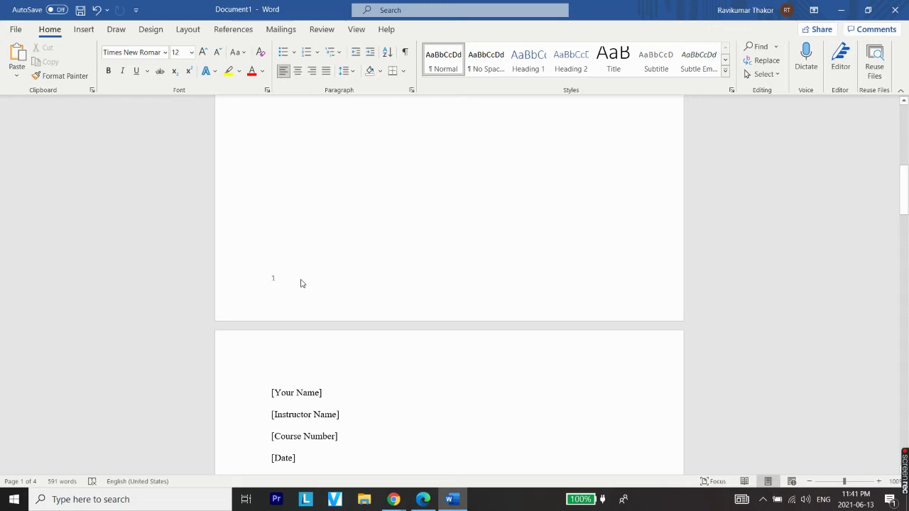
Step: Turn on Different First Page for the Section 1 footer to remove the cover page's number, and leave footer editing
double_click(351, 287)
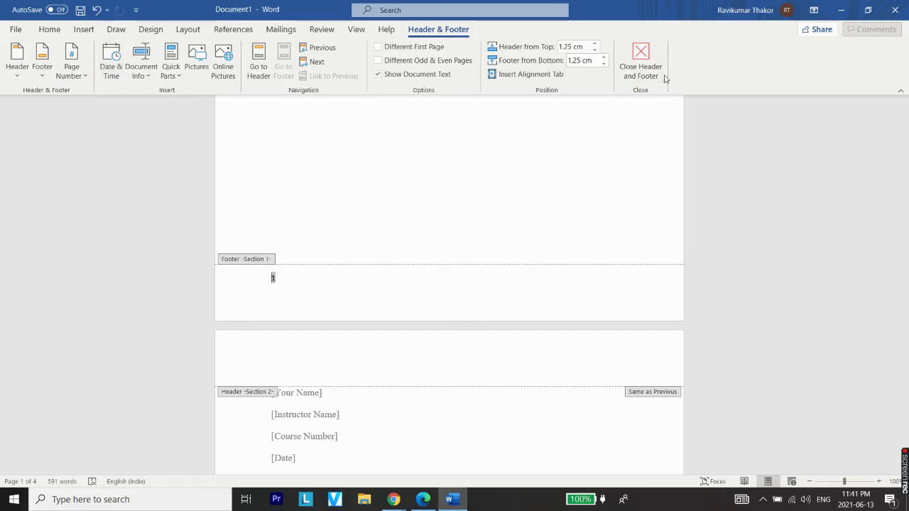
left_click(378, 47)
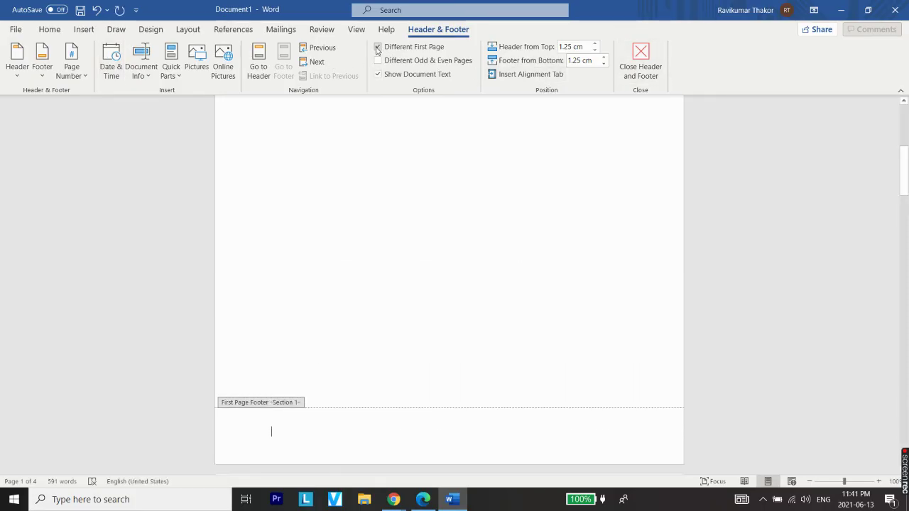
left_click(630, 72)
Step: Examine the footers of the cover page and the following pages to see how the numbering runs
scroll(402, 252, "down", 5)
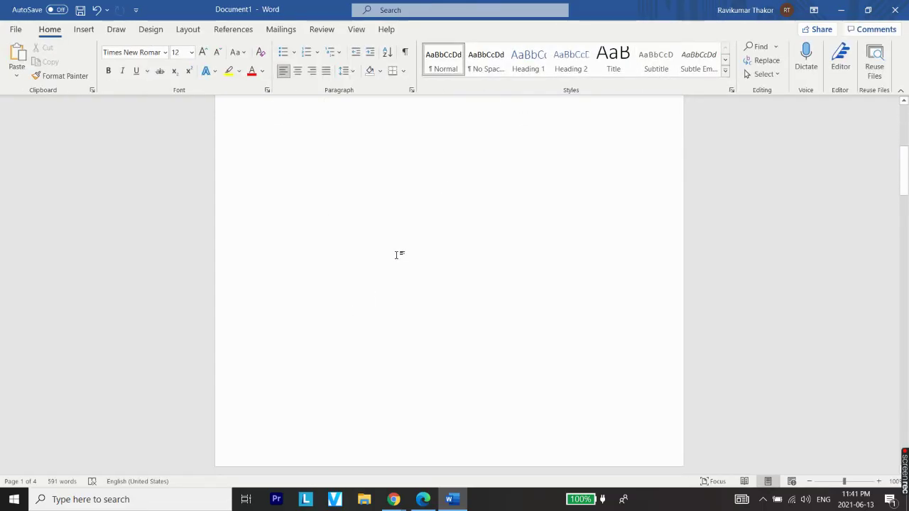
scroll(372, 253, "up", 10)
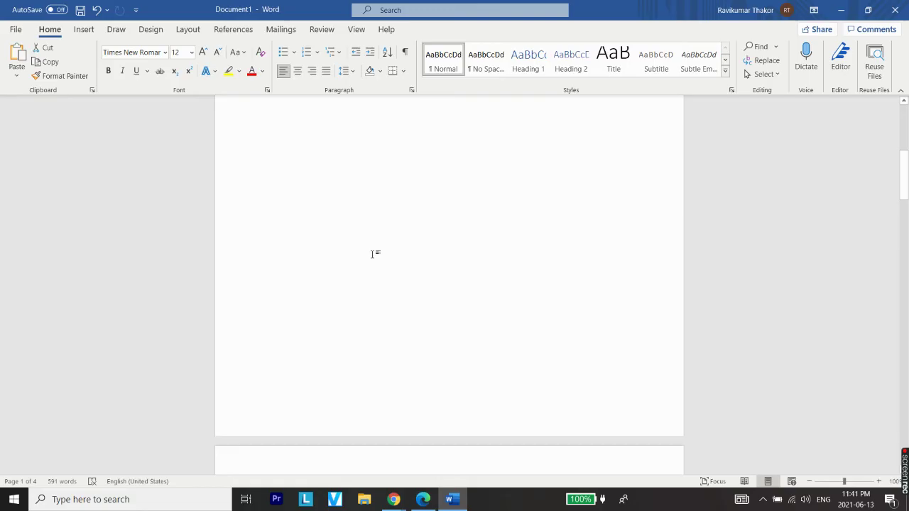
scroll(370, 265, "down", 15)
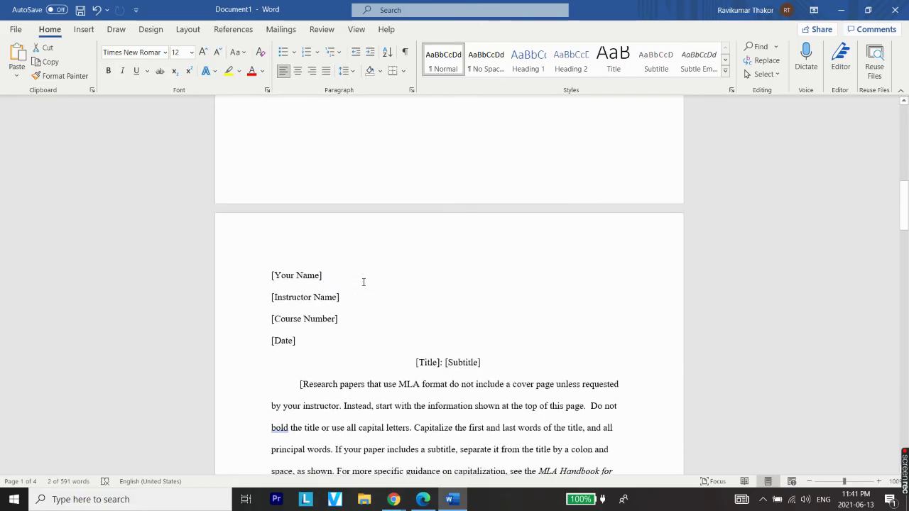
scroll(380, 279, "down", 3)
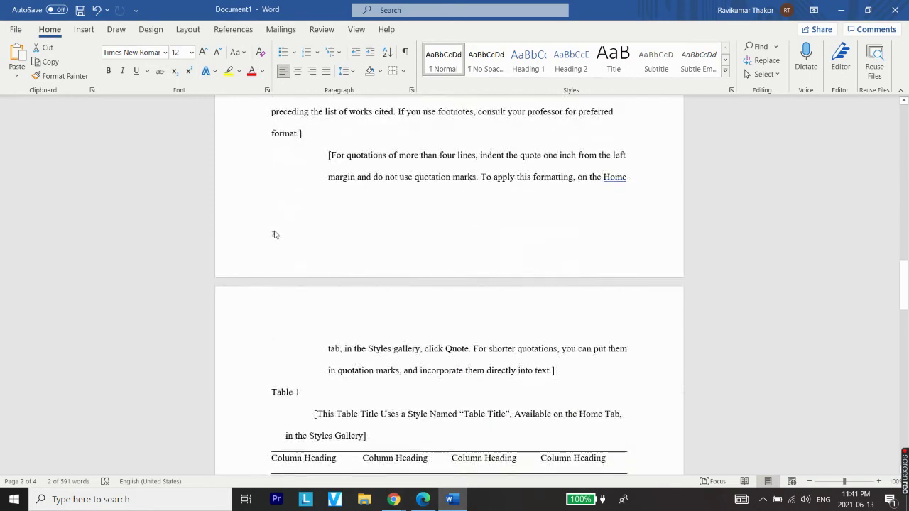
scroll(281, 238, "down", 12)
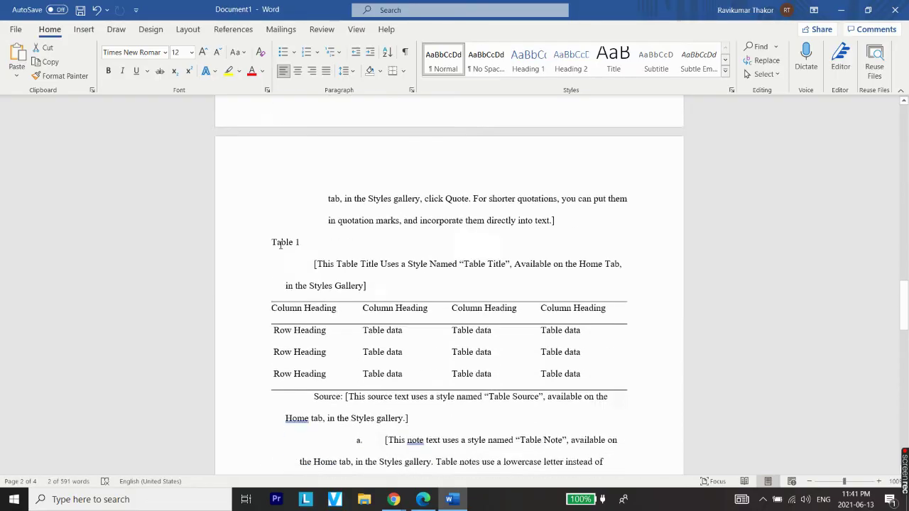
scroll(288, 225, "down", 10)
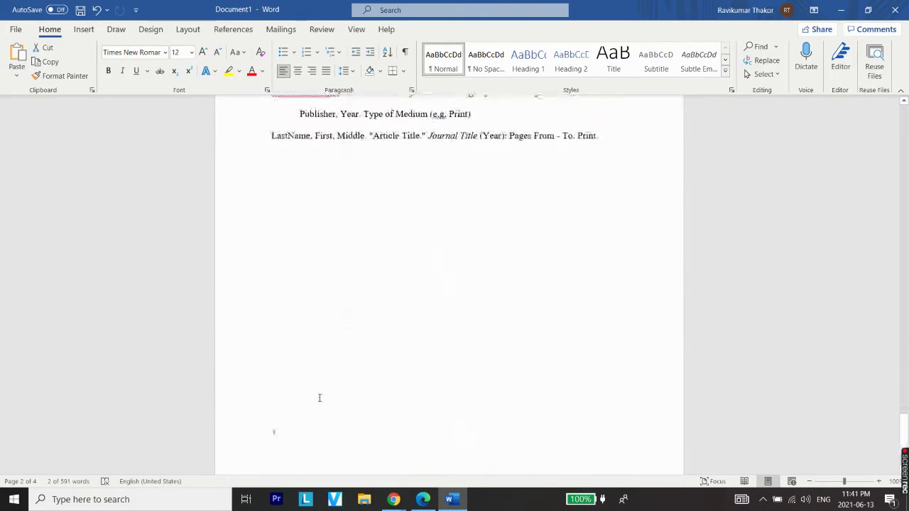
scroll(294, 429, "up", 6)
scroll(297, 388, "up", 12)
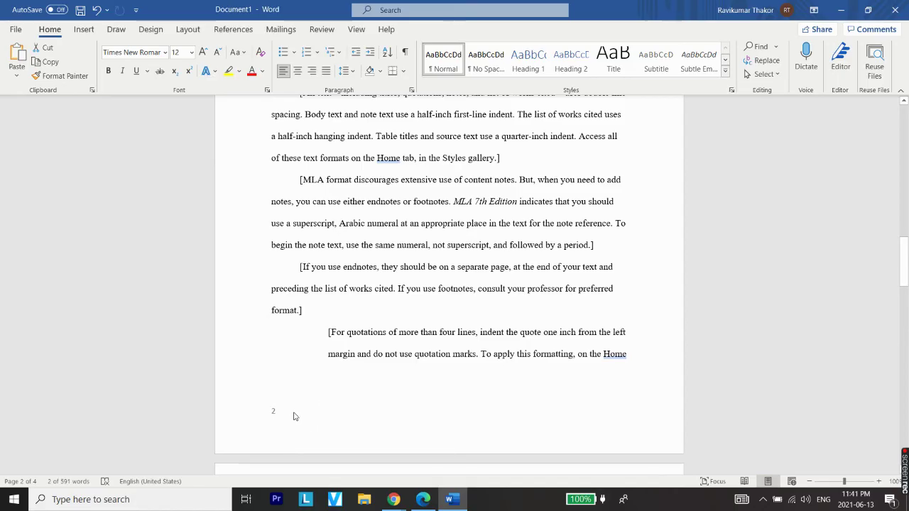
Step: Set the Section 2 footer's page numbering to start at 1, leave footer editing, and return to the cover page
double_click(292, 417)
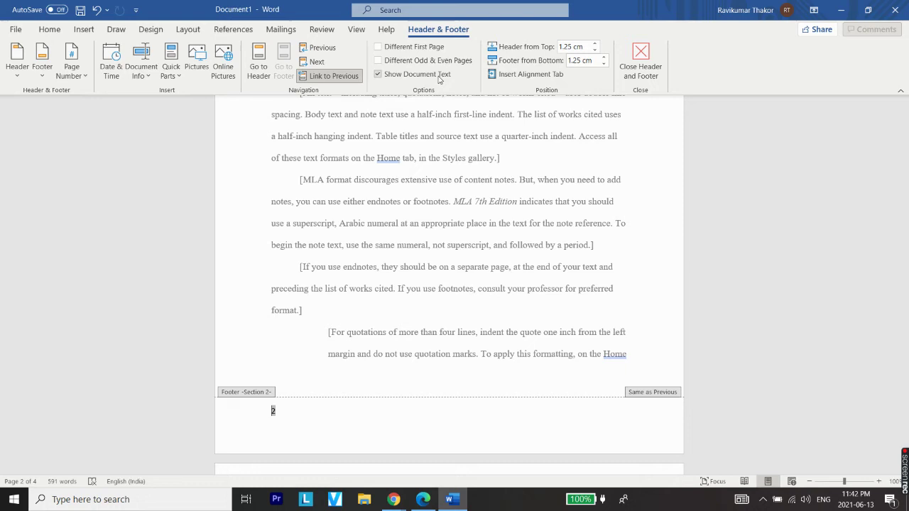
left_click(86, 76)
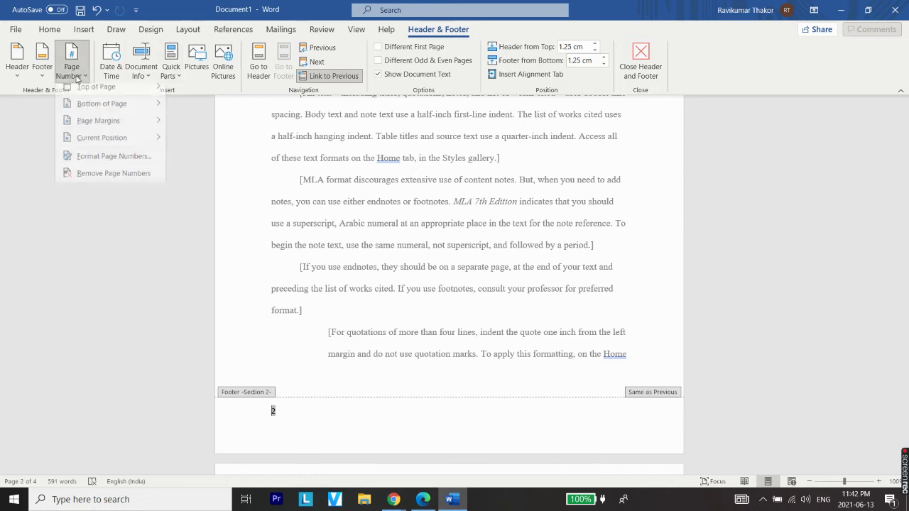
left_click(103, 162)
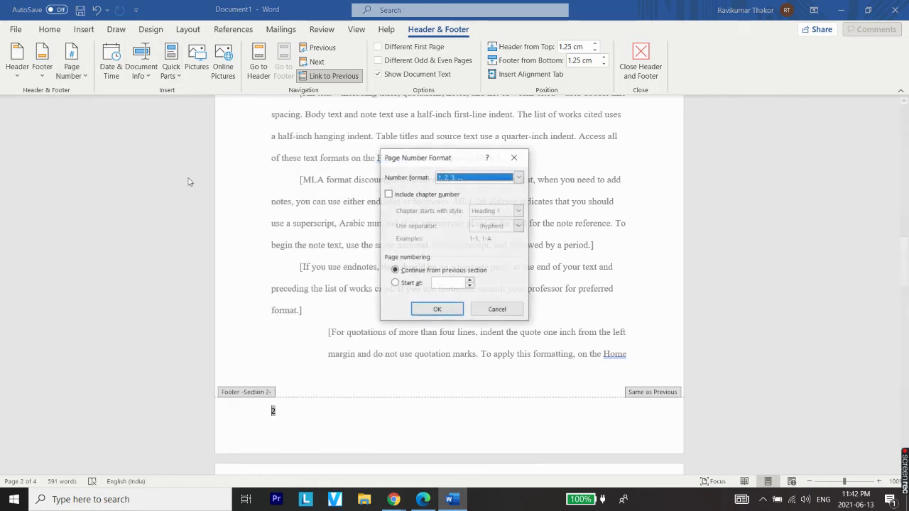
left_click(397, 283)
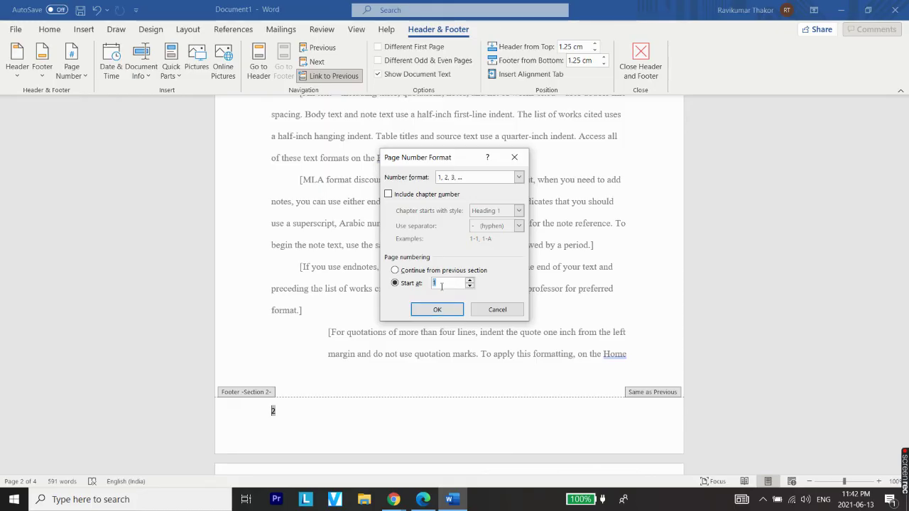
left_click(430, 317)
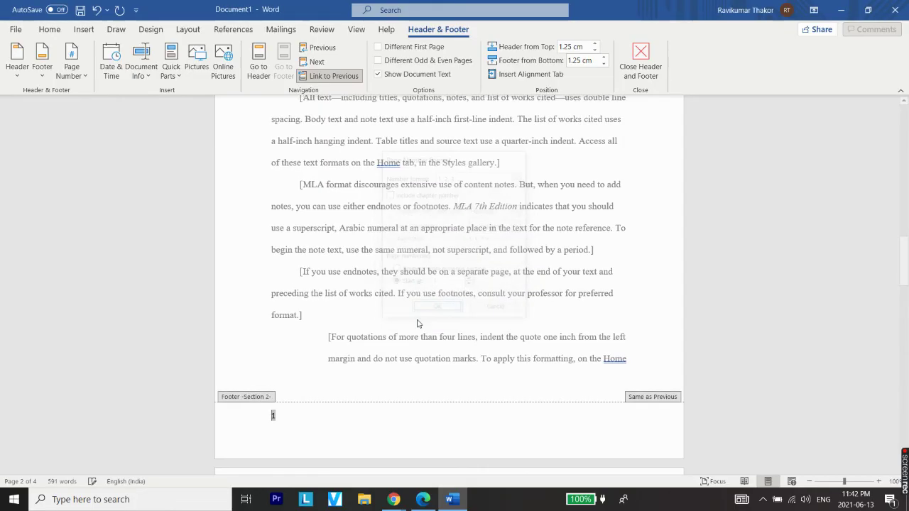
left_click(640, 58)
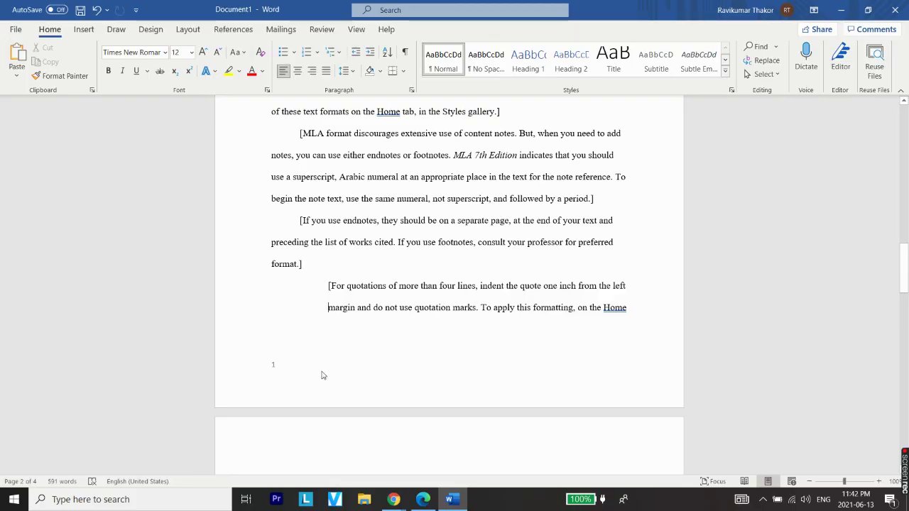
scroll(321, 376, "up", 15)
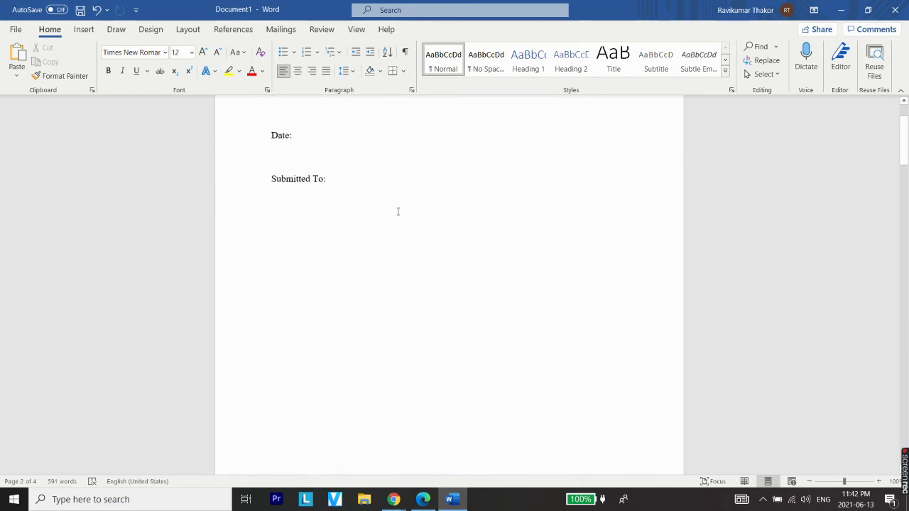
scroll(348, 218, "up", 2)
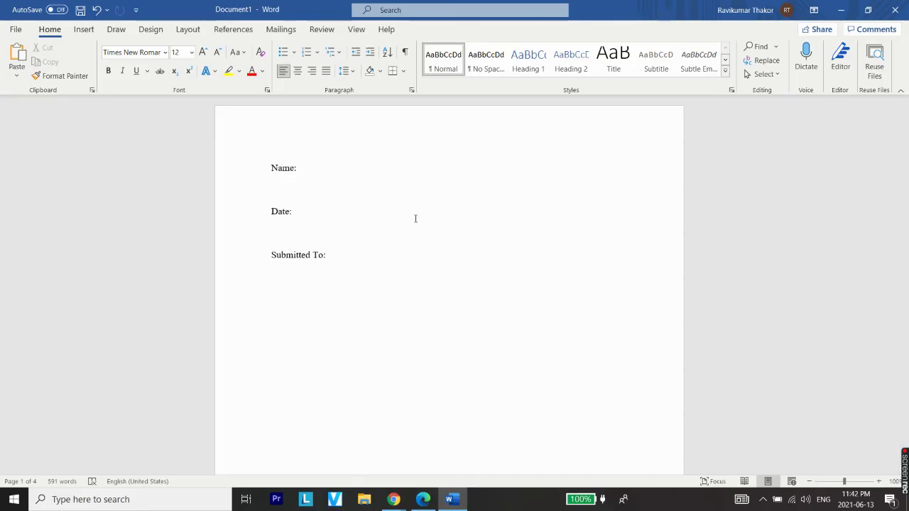